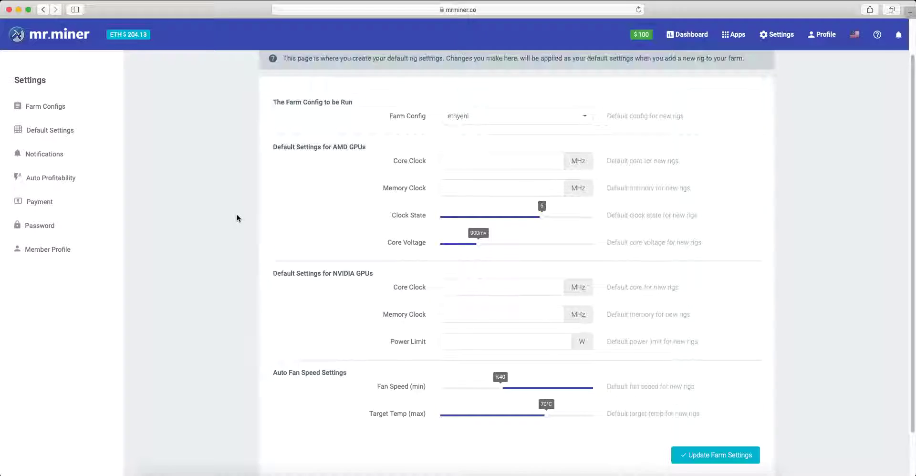
pyautogui.scroll(1, 279, 121)
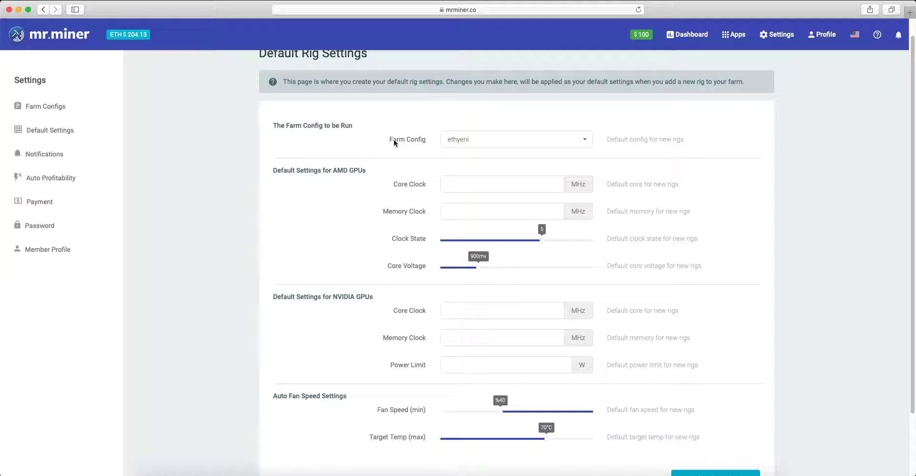
# Select ethyeni as the default farm config for new rigs.
pyautogui.click(583, 140)
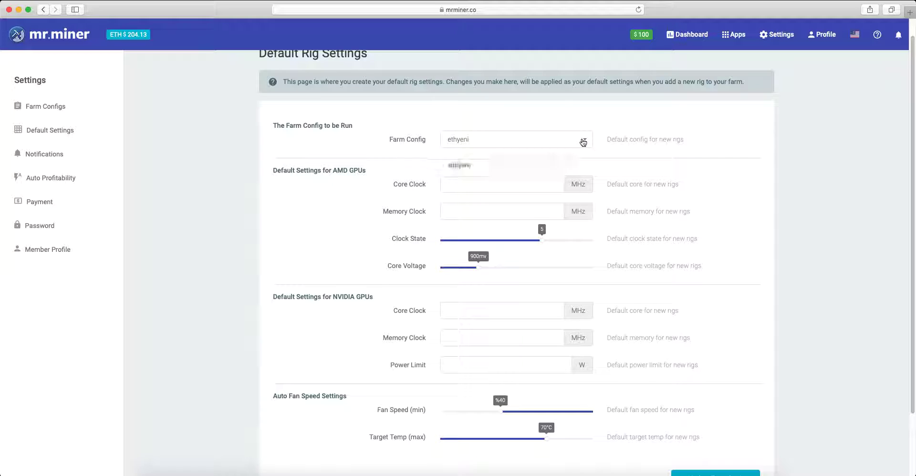
pyautogui.click(503, 167)
pyautogui.click(457, 118)
# Try 1100 MHz and 1250 MHz as the default AMD core clock, and clear the value.
pyautogui.scroll(-1, 344, 322)
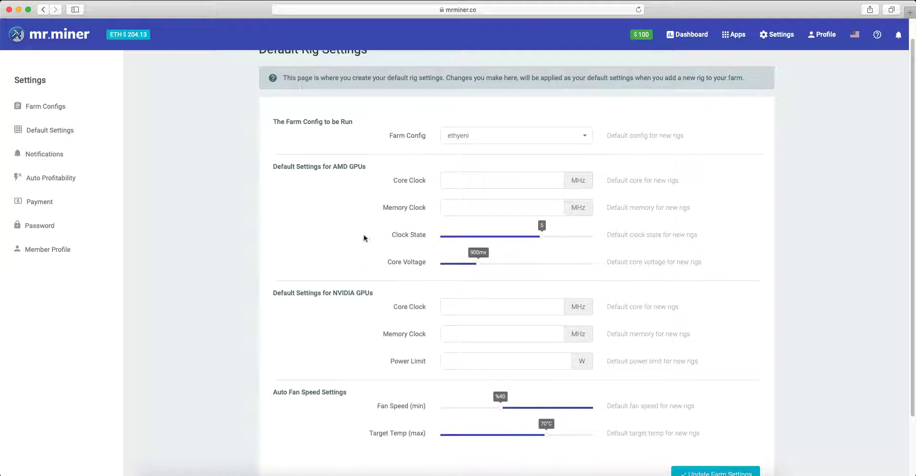
pyautogui.scroll(1, 366, 208)
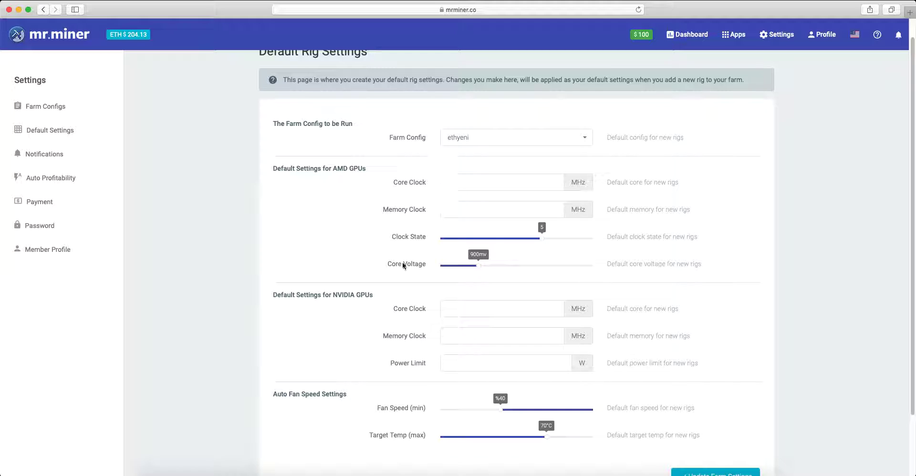
pyautogui.click(460, 185)
pyautogui.write('1')
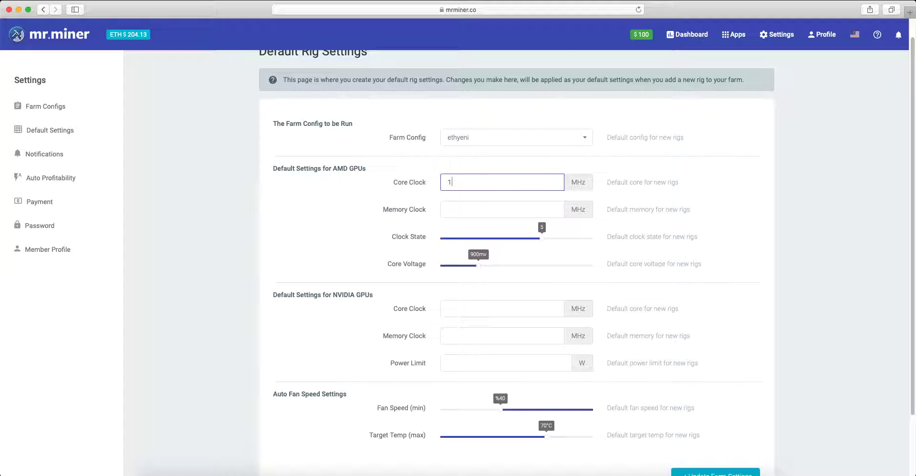
pyautogui.write('100')
pyautogui.press('BackSpace')
pyautogui.press('BackSpace')
pyautogui.press('BackSpace')
pyautogui.press('BackSpace')
pyautogui.write('1250')
pyautogui.press('BackSpace')
pyautogui.press('BackSpace')
pyautogui.press('BackSpace')
pyautogui.press('BackSpace')
# Try 1900 MHz and 2200 MHz as the default AMD memory clock, and clear the value.
pyautogui.click(457, 215)
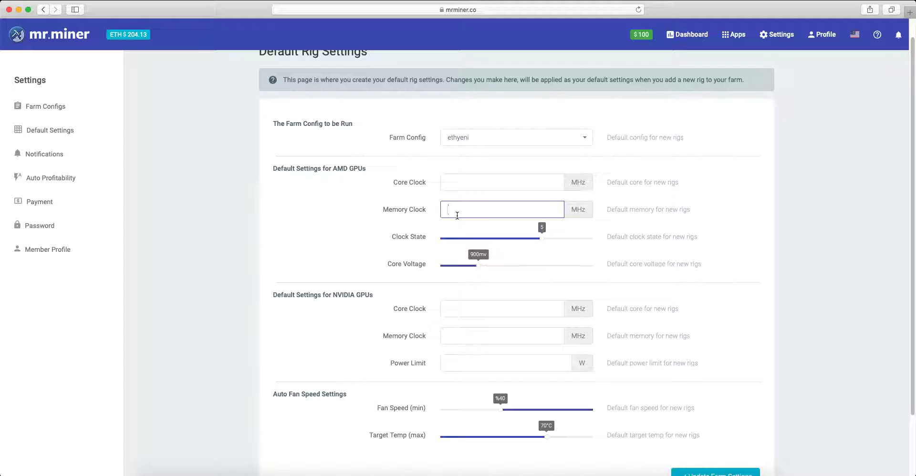
pyautogui.write('1900')
pyautogui.press('BackSpace')
pyautogui.press('BackSpace')
pyautogui.press('BackSpace')
pyautogui.press('BackSpace')
pyautogui.write('2200')
pyautogui.press('BackSpace')
pyautogui.press('BackSpace')
pyautogui.press('BackSpace')
pyautogui.press('BackSpace')
# Try -250 MHz and 250 MHz as the default NVIDIA core clock, and clear the value.
pyautogui.scroll(-3, 396, 270)
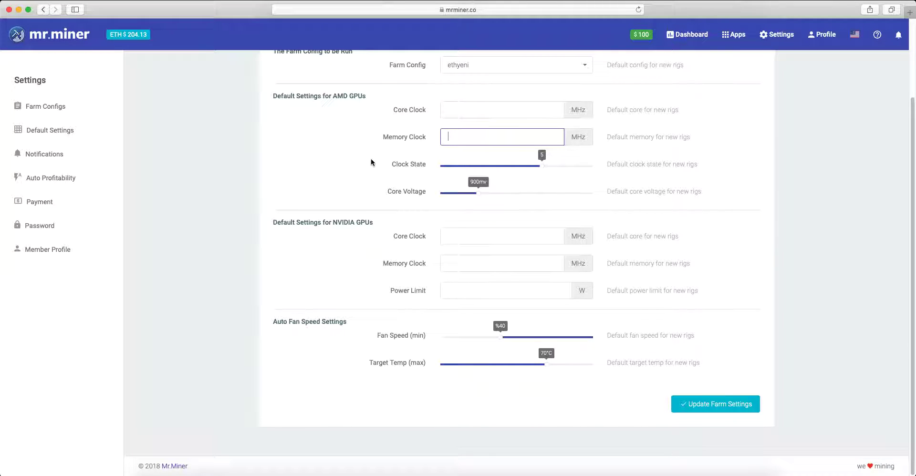
pyautogui.scroll(2, 375, 158)
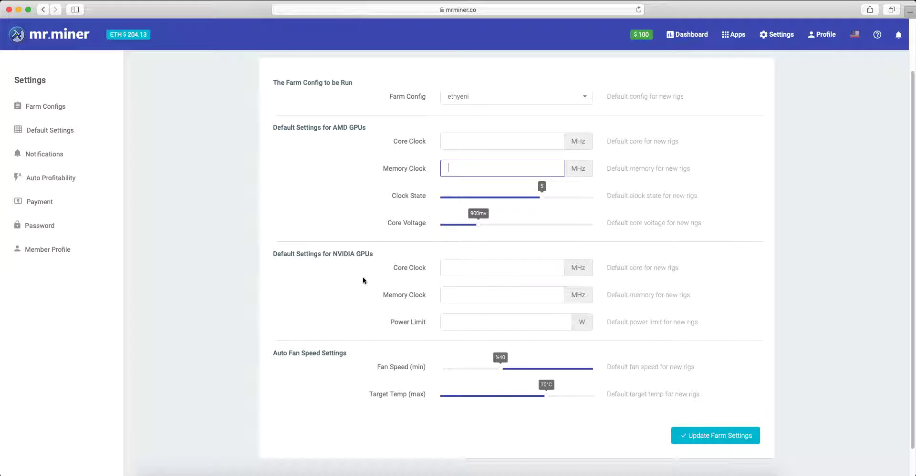
pyautogui.click(459, 271)
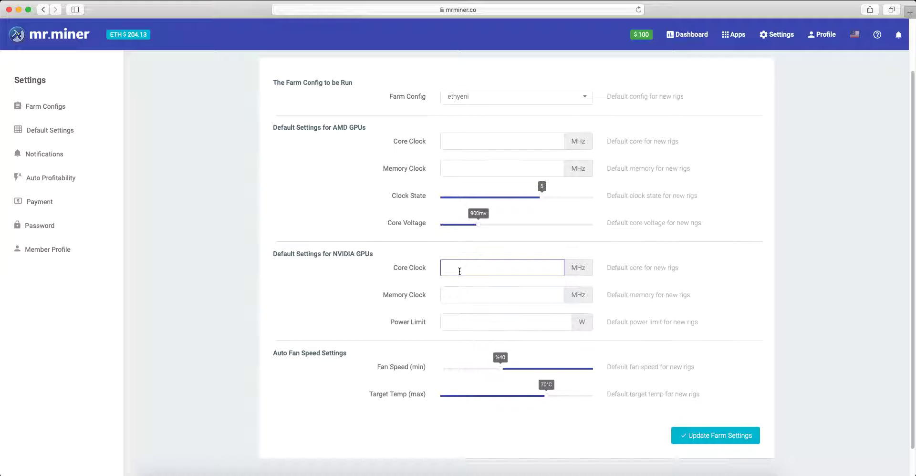
pyautogui.write('-250')
pyautogui.press('BackSpace')
pyautogui.press('BackSpace')
pyautogui.press('BackSpace')
pyautogui.press('BackSpace')
pyautogui.write('250')
pyautogui.press('BackSpace')
pyautogui.press('BackSpace')
pyautogui.press('BackSpace')
# Try -2000 MHz and 2000 MHz as the default NVIDIA memory clock, and clear the value.
pyautogui.click(468, 293)
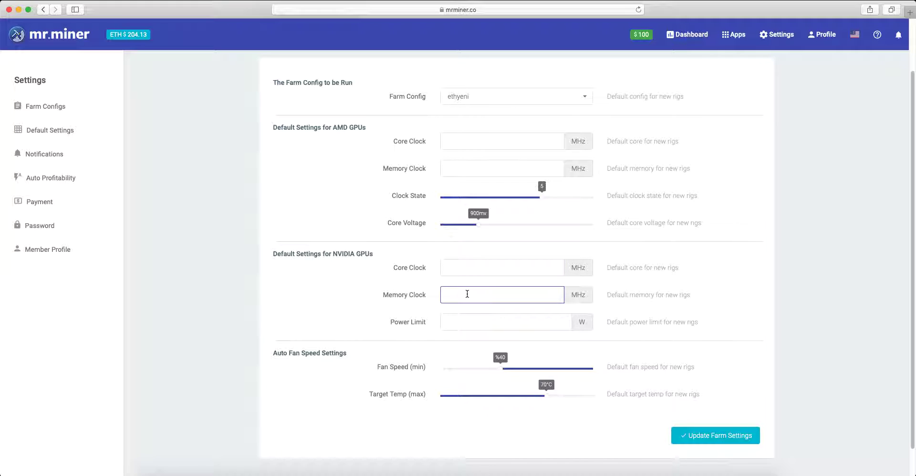
pyautogui.write('-2000')
pyautogui.press('BackSpace')
pyautogui.press('BackSpace')
pyautogui.press('BackSpace')
pyautogui.press('BackSpace')
pyautogui.press('BackSpace')
pyautogui.write('2000')
pyautogui.press('BackSpace')
pyautogui.press('BackSpace')
pyautogui.press('BackSpace')
pyautogui.press('BackSpace')
# Set the maximum target temperature in the auto fan speed settings to 65°C.
pyautogui.click(455, 323)
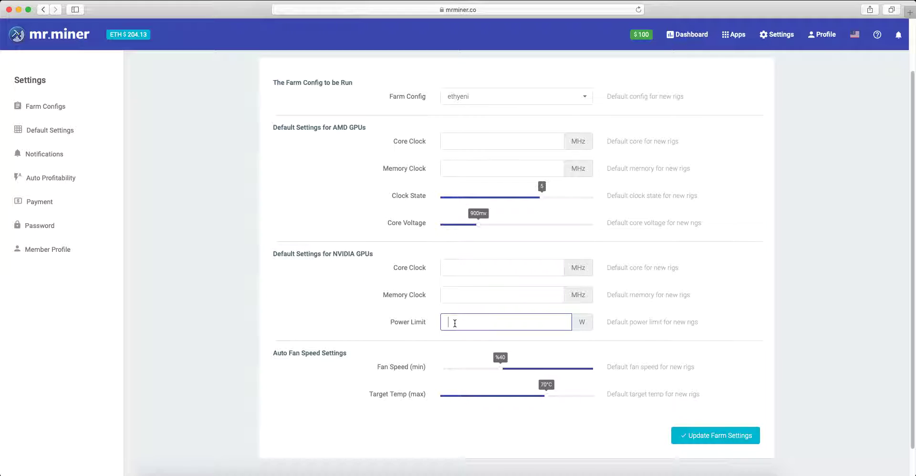
pyautogui.click(411, 353)
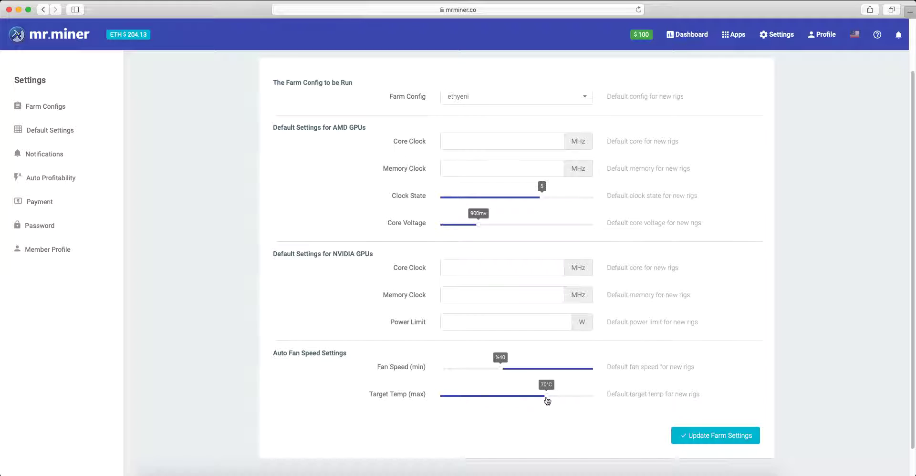
pyautogui.moveTo(548, 400); pyautogui.dragTo(542, 402)
pyautogui.scroll(3, 764, 268)
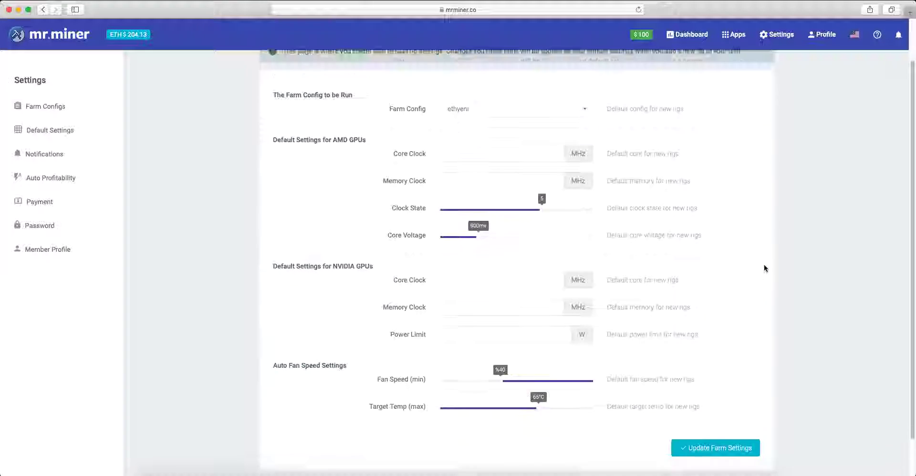